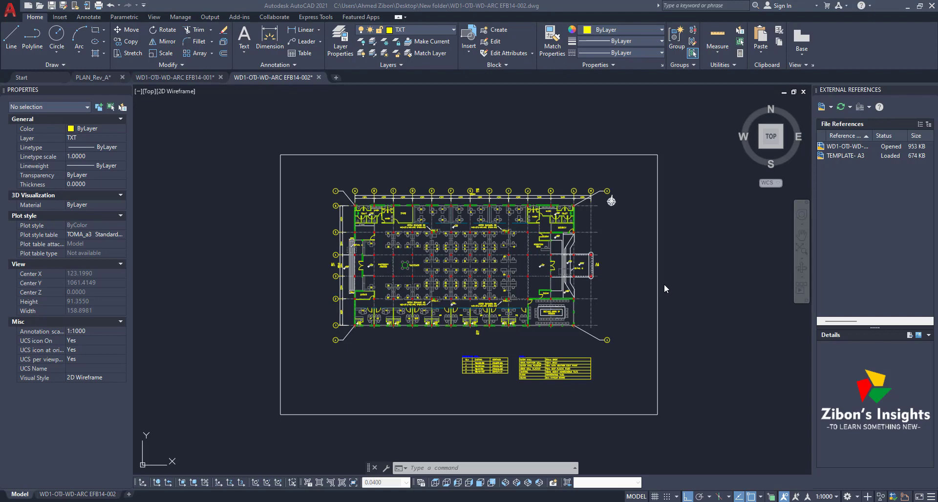
Save the current state of the office floor plan drawing
click(436, 121)
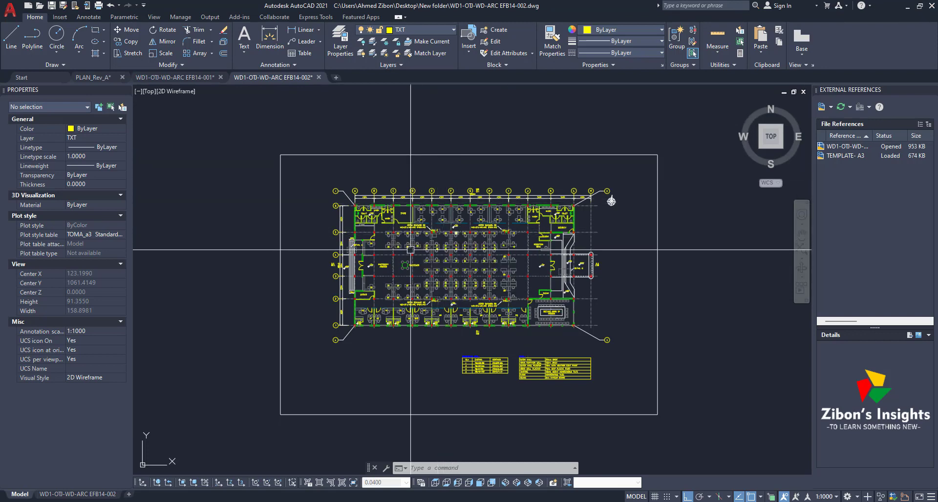
middle_drag(498, 282, 501, 271)
mouse_move(478, 241)
middle_down()
mouse_move(472, 252)
mouse_move(418, 240)
mouse_move(606, 248)
middle_up()
scroll(417, 240, down, 3)
middle_drag(543, 246, 384, 238)
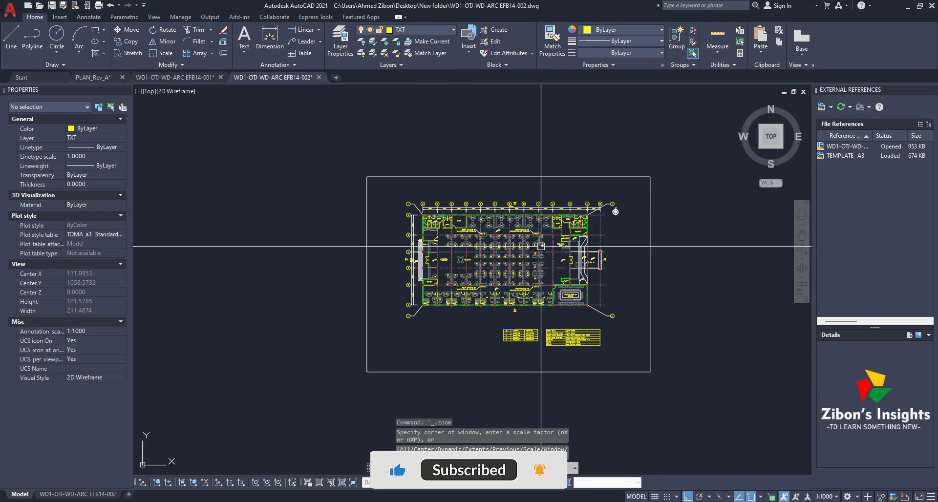
scroll(497, 249, up, 3)
key(ctrl+s)
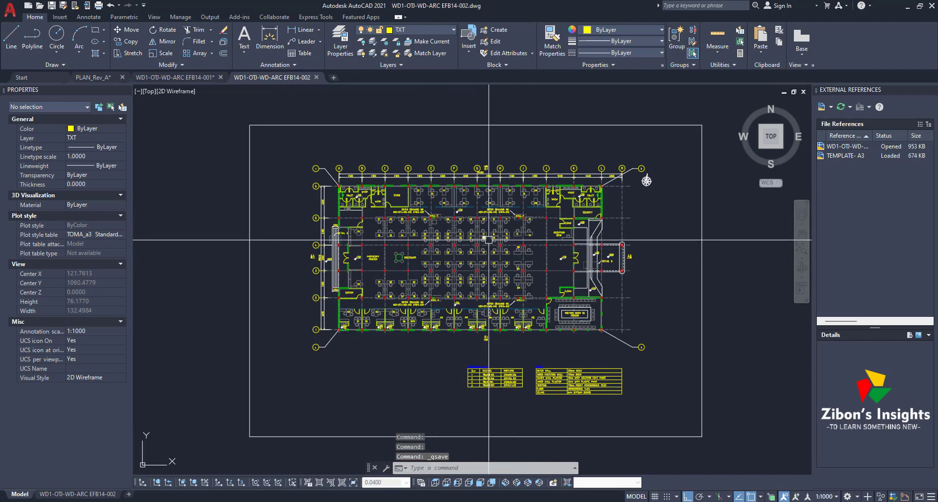
Save the drawing under the new file name WD1-OTJ-WD-ARC EFB14-003
click(11, 10)
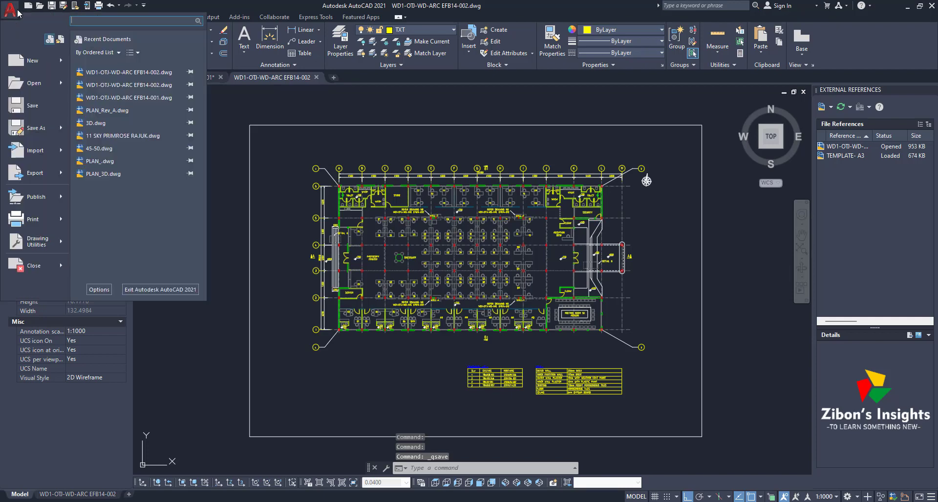
click(33, 128)
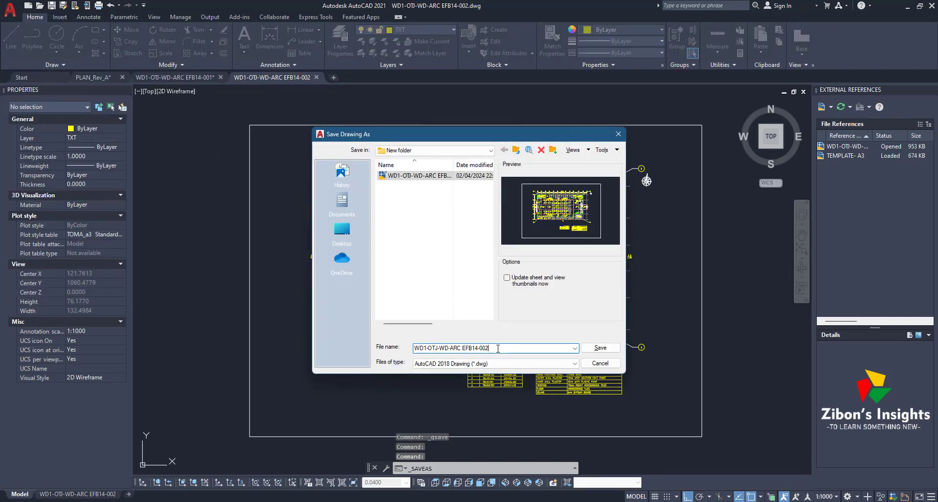
key(BackSpace)
text(3)
key(Return)
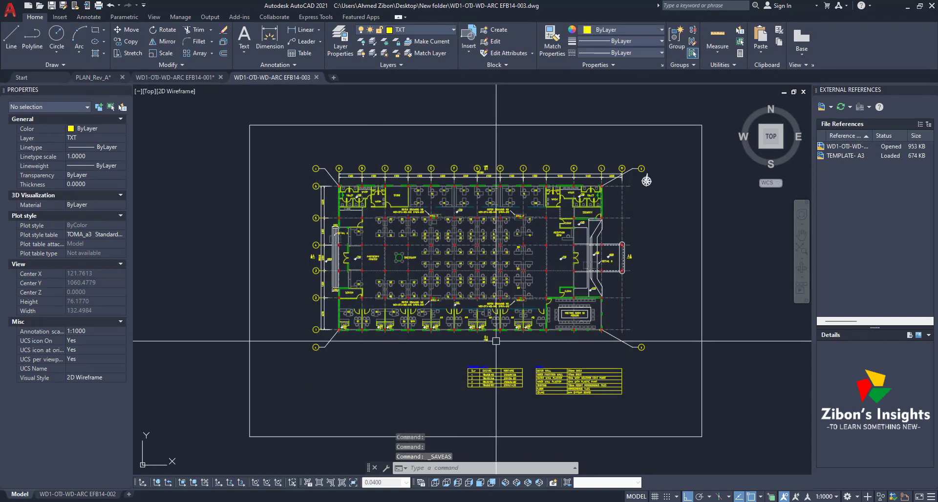
Erase the "REFER DRAWING NO" note and its leader beside WALL-3
middle_drag(475, 216, 463, 210)
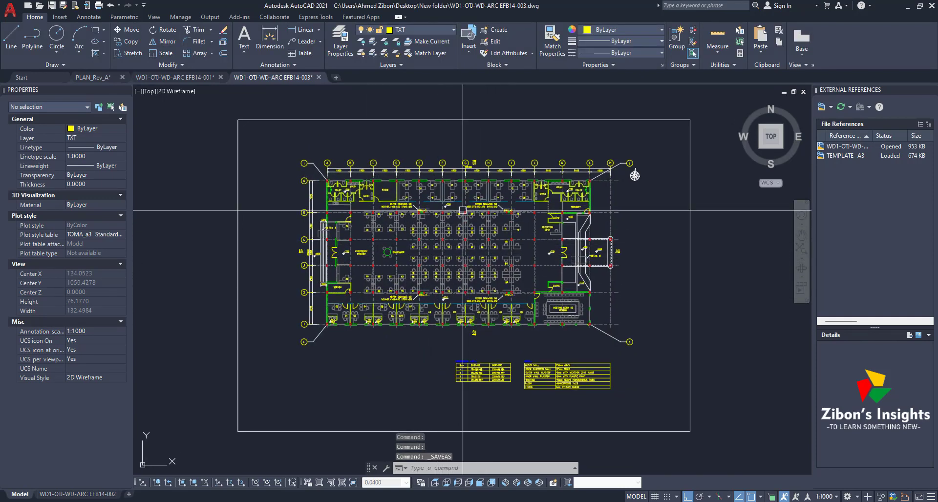
scroll(425, 197, up, 4)
click(400, 213)
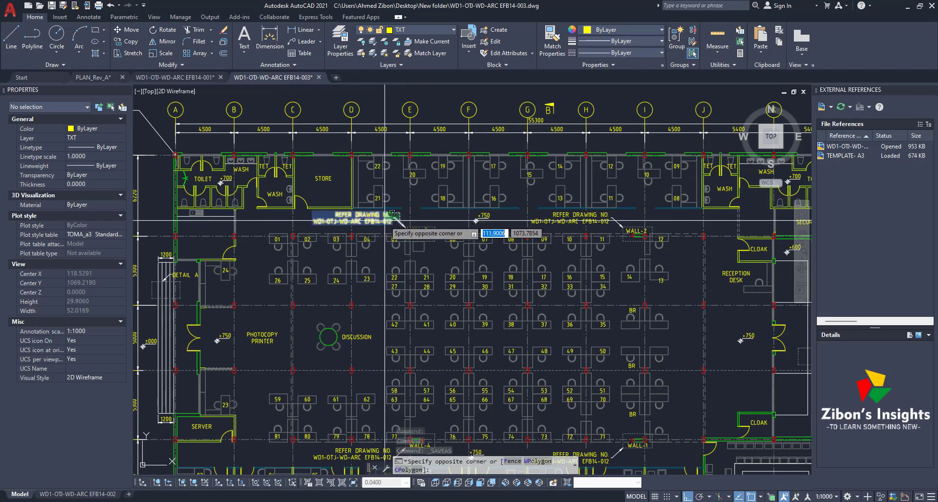
click(386, 220)
text(e)
key(Return)
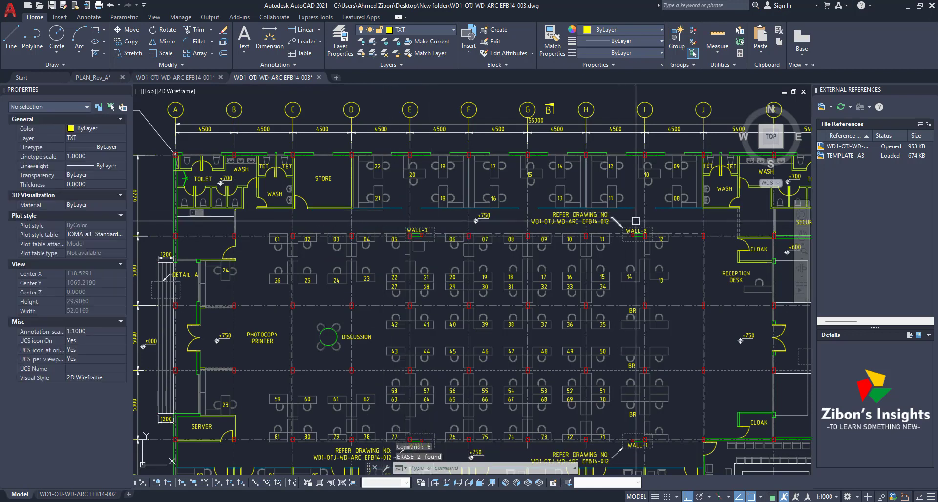
Erase the "REFER DRAWING NO" note and its leader beside WALL-2
key(Return)
click(636, 221)
click(576, 142)
key(Return)
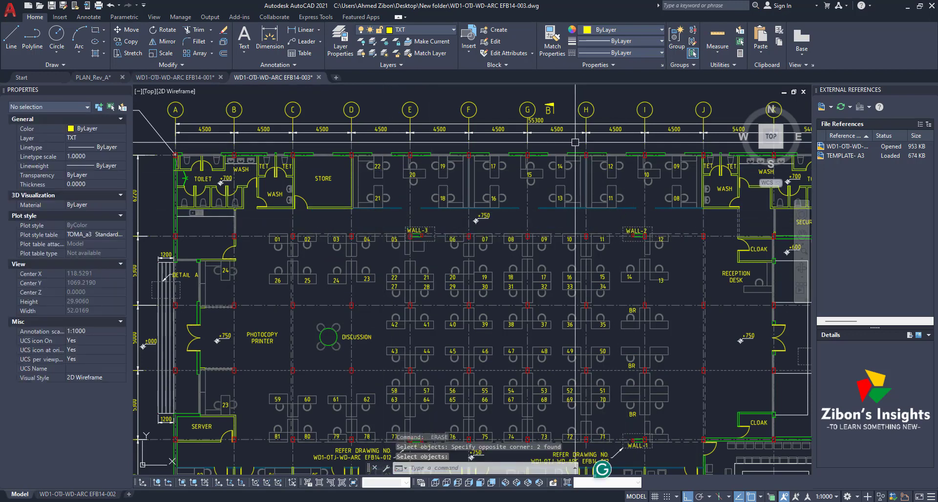
Erase the grid bubbles D and E above the floor plan
key(Return)
click(422, 91)
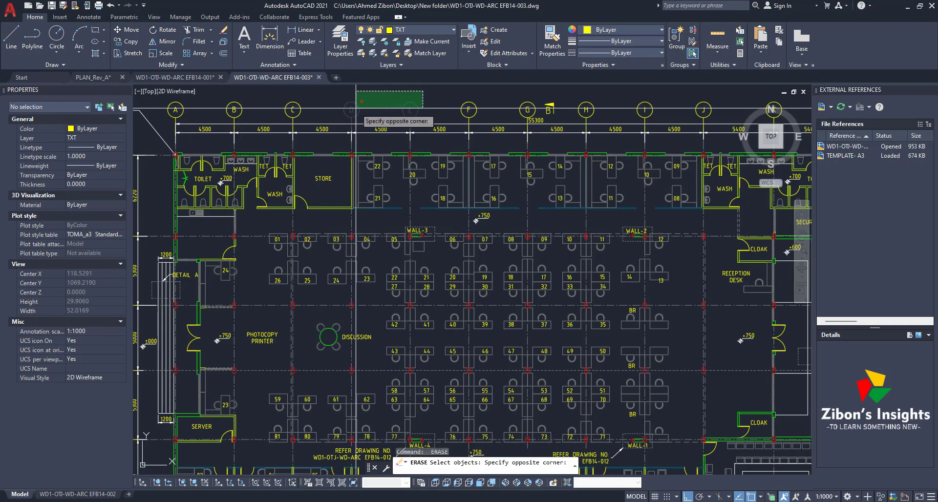
click(357, 103)
middle_drag(430, 218, 445, 199)
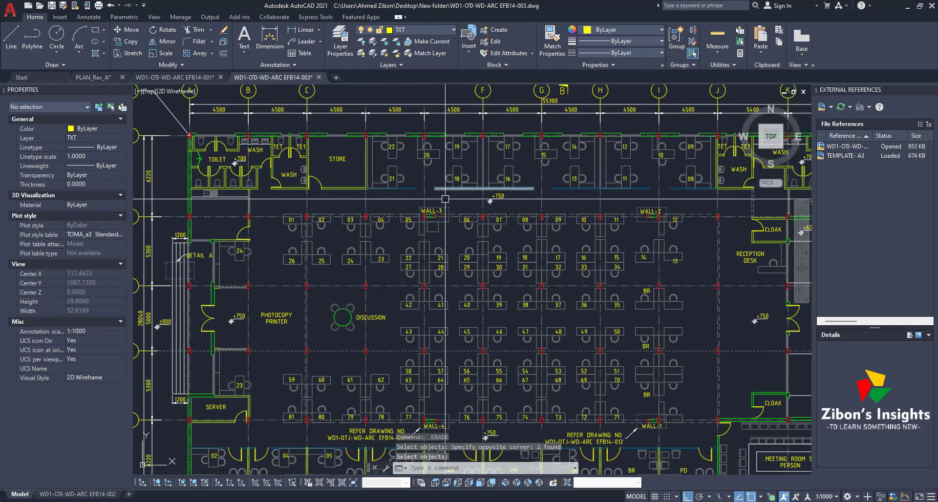
Erase the double door in the west entrance wall between grid lines 3 and 4
mouse_move(397, 340)
middle_down()
mouse_move(373, 258)
mouse_move(445, 260)
middle_up()
click(262, 236)
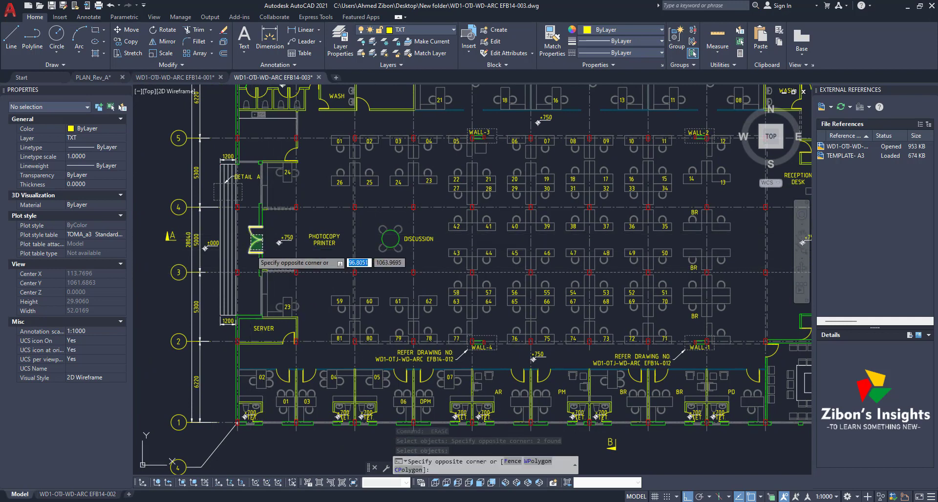
click(250, 254)
text(e)
key(Return)
Draw a narrow vertical rectangle of about 0.49 by 3.59 units in the open area between the BR desks and the east entrance
middle_drag(404, 251, 391, 238)
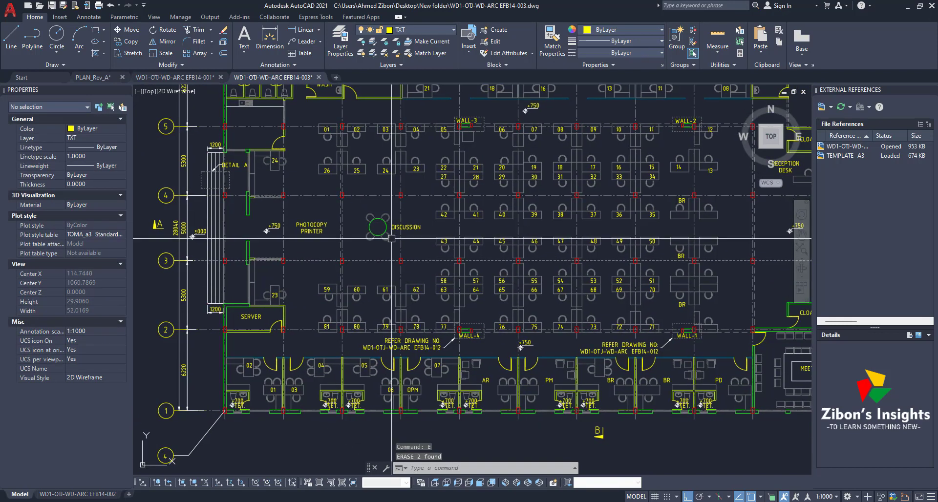
text(rec)
key(Return)
middle_drag(540, 238, 423, 242)
click(608, 207)
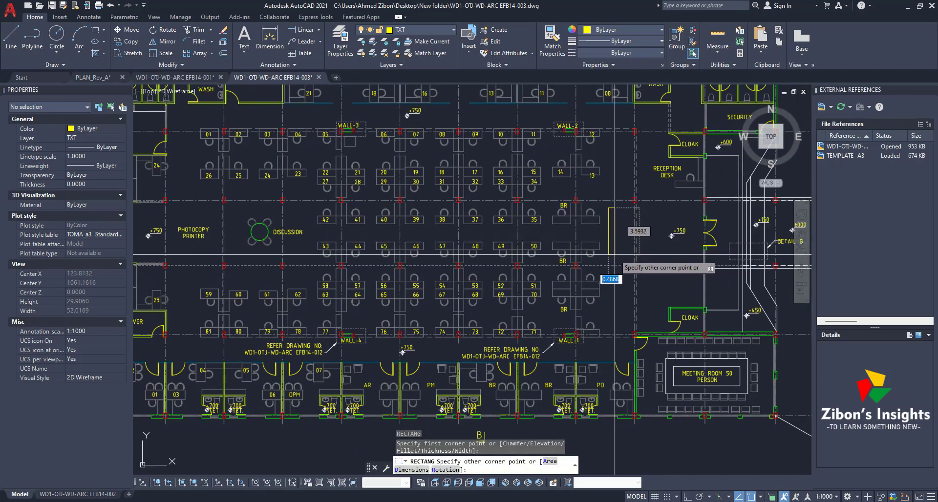
click(615, 255)
Draw a circle in the open floor area between desks 23 and 59, and save the drawing
middle_drag(260, 202, 346, 214)
text(c)
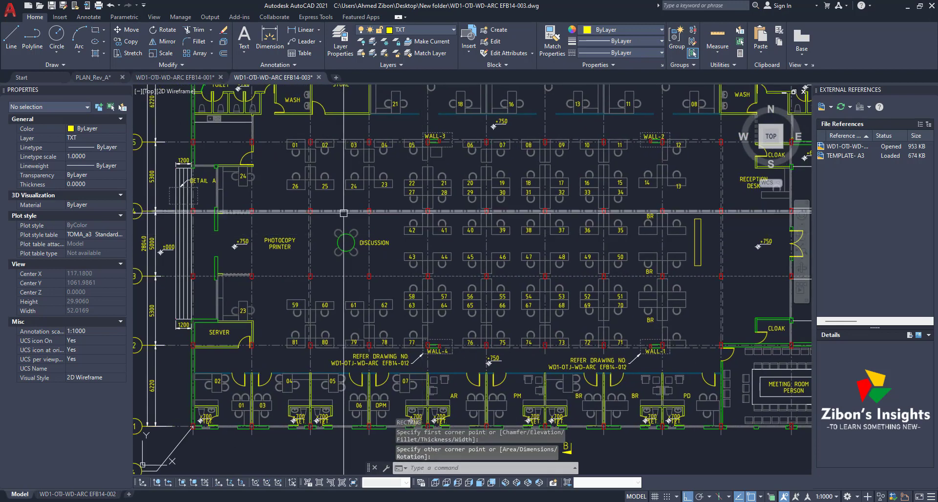
key(Return)
click(275, 299)
click(283, 286)
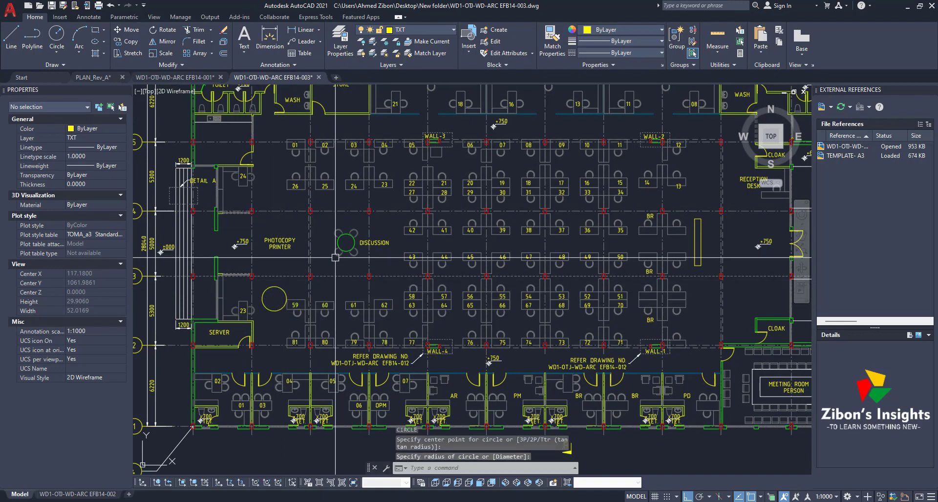
middle_drag(430, 205, 423, 229)
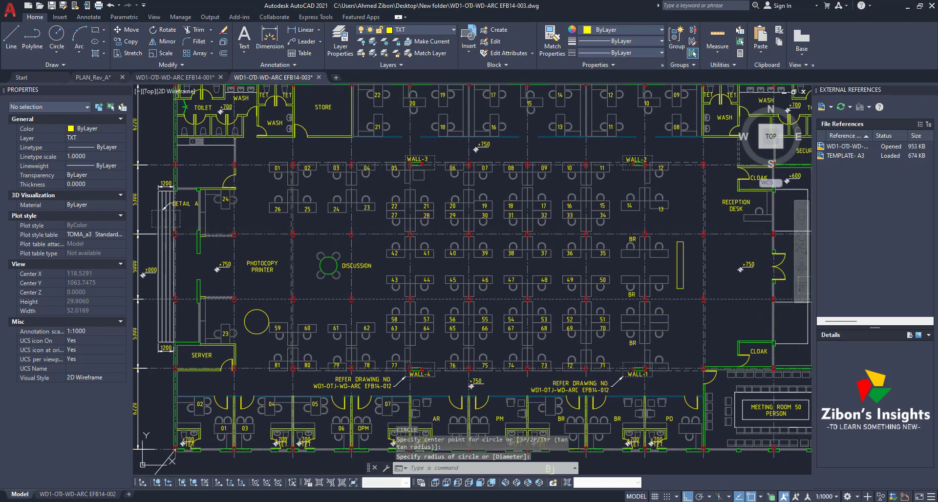
key(ctrl+s)
Run DWG Compare on the open drawing against the file WD1-OTJ-WD-ARC EFB14-002
scroll(462, 186, down, 2)
middle_drag(462, 187, 451, 211)
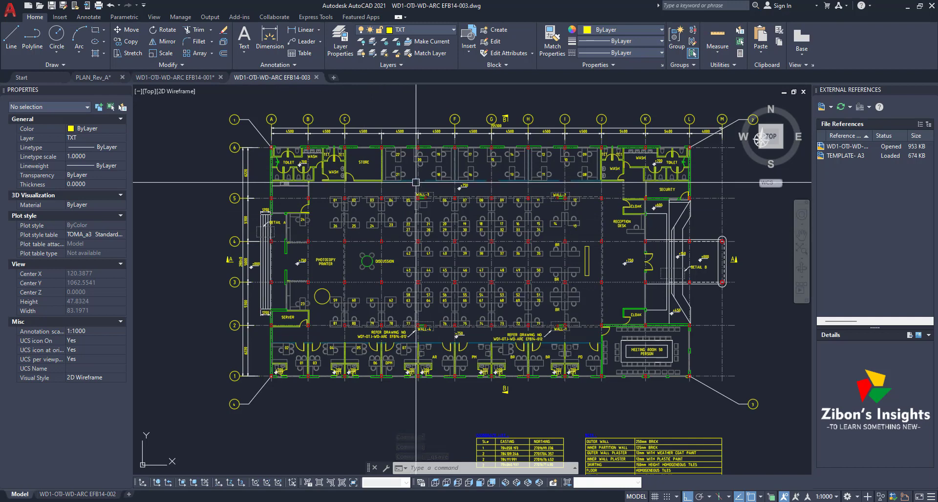
middle_drag(364, 169, 362, 173)
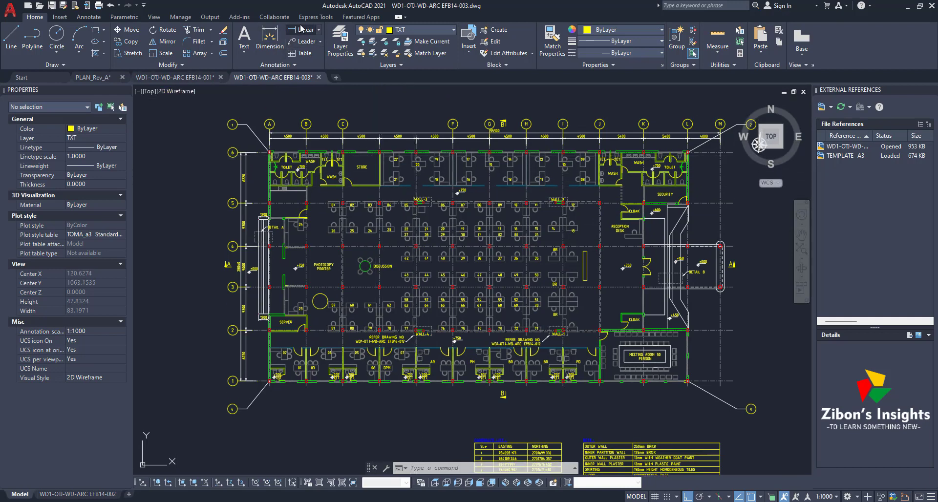
click(275, 17)
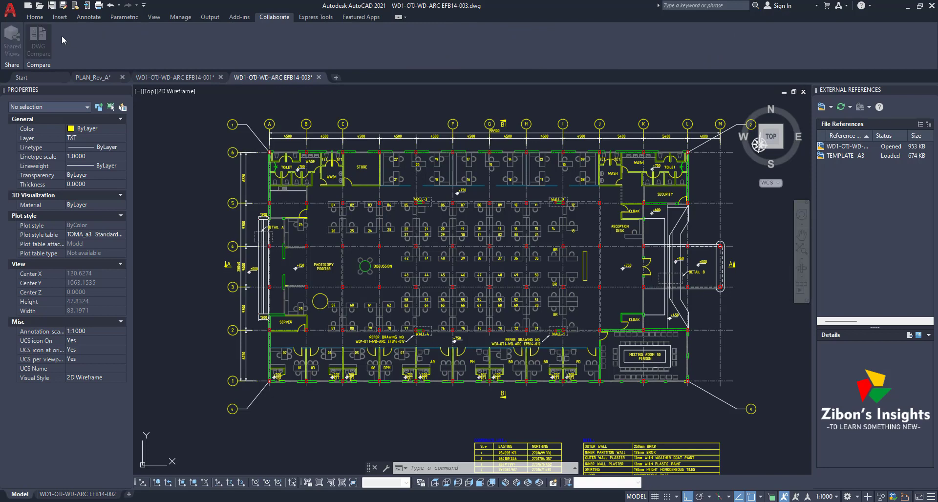
click(38, 42)
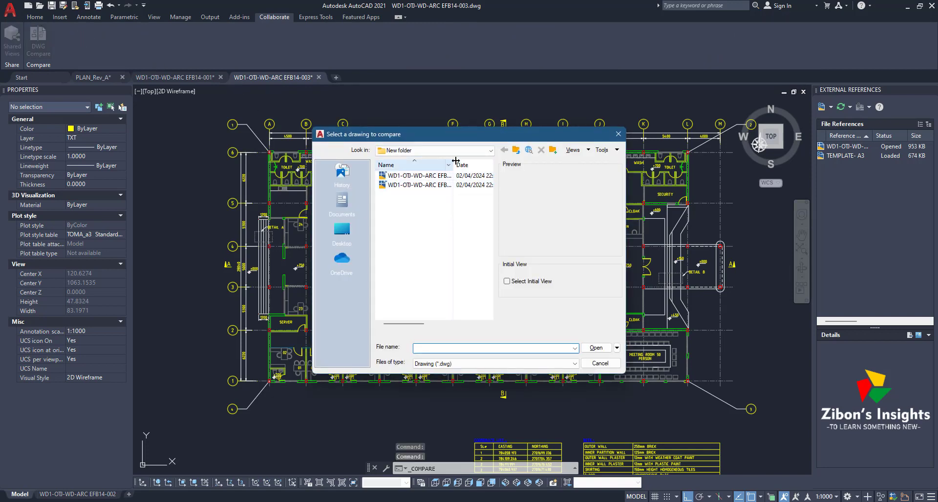
click(454, 177)
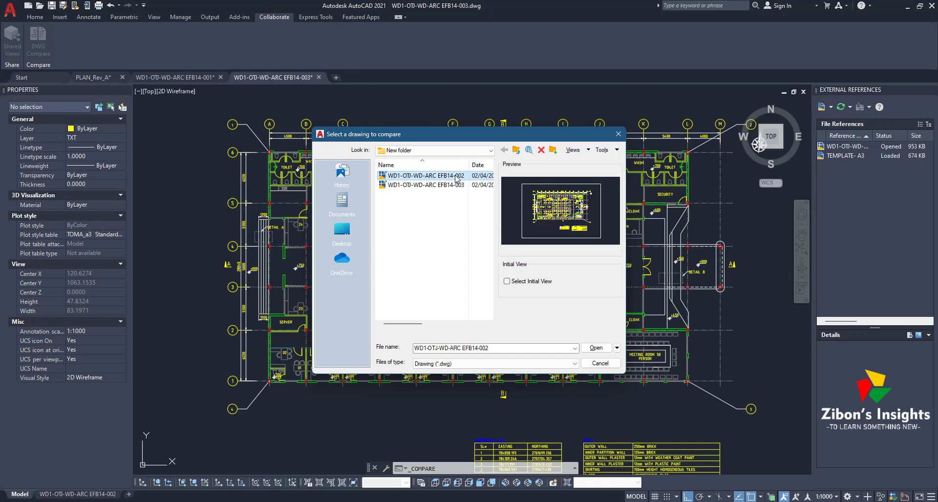
click(448, 214)
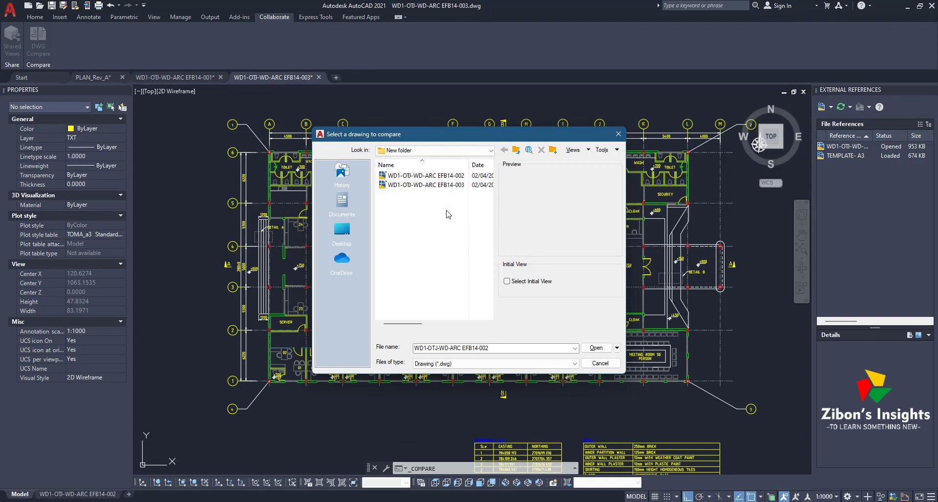
click(447, 177)
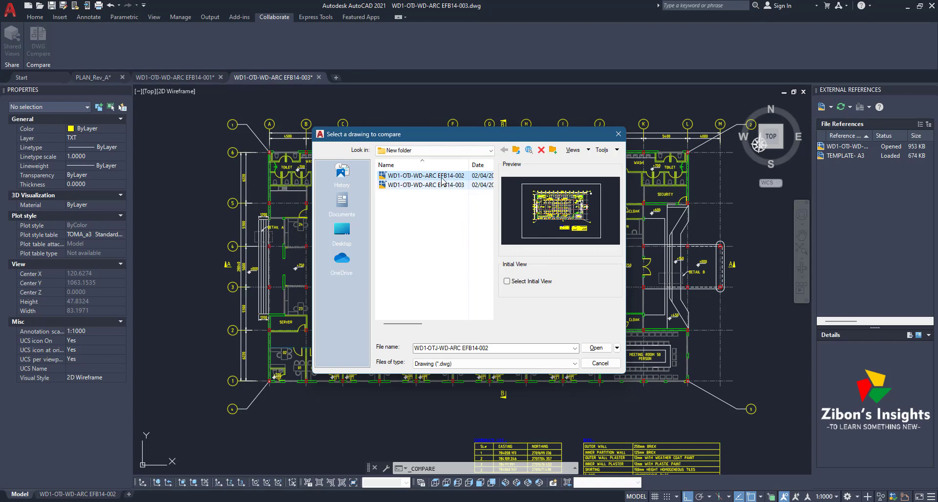
click(596, 348)
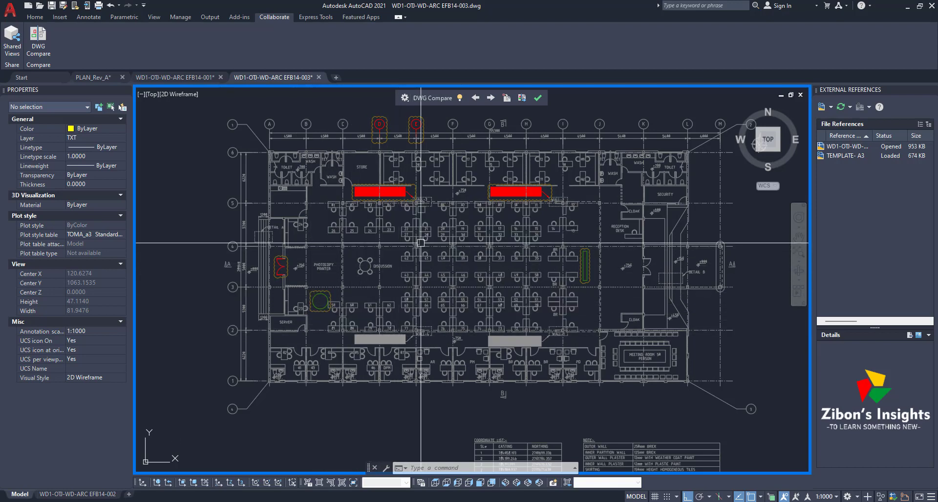
Examine the highlighted differences between the two drawing versions across the floor plan
middle_drag(589, 221, 588, 229)
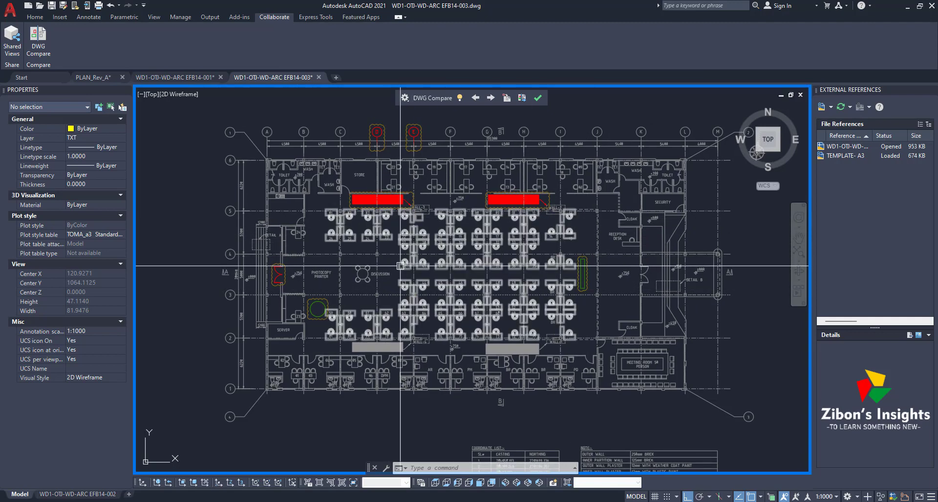
middle_drag(389, 239, 390, 233)
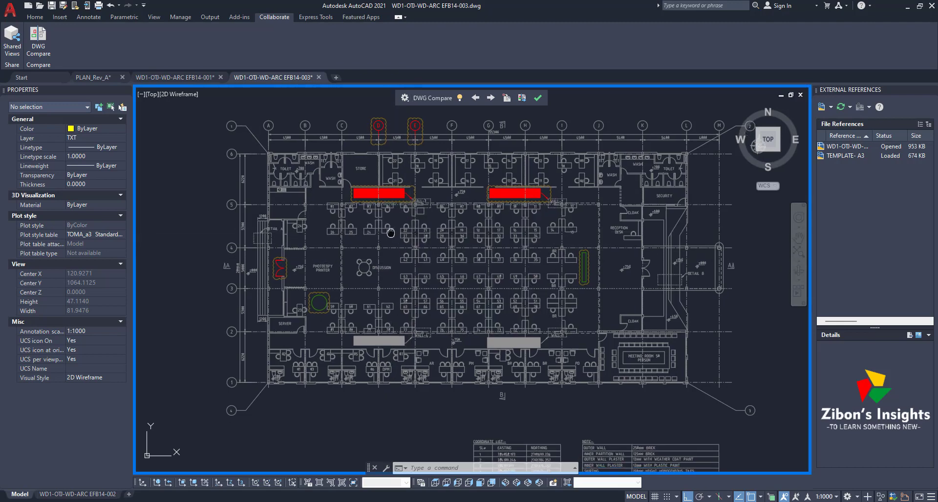
scroll(397, 137, up, 2)
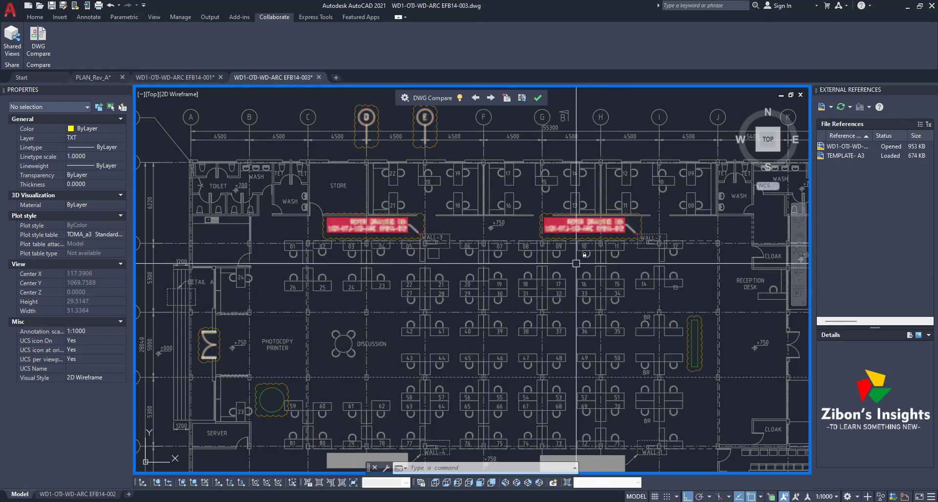
scroll(569, 261, down, 2)
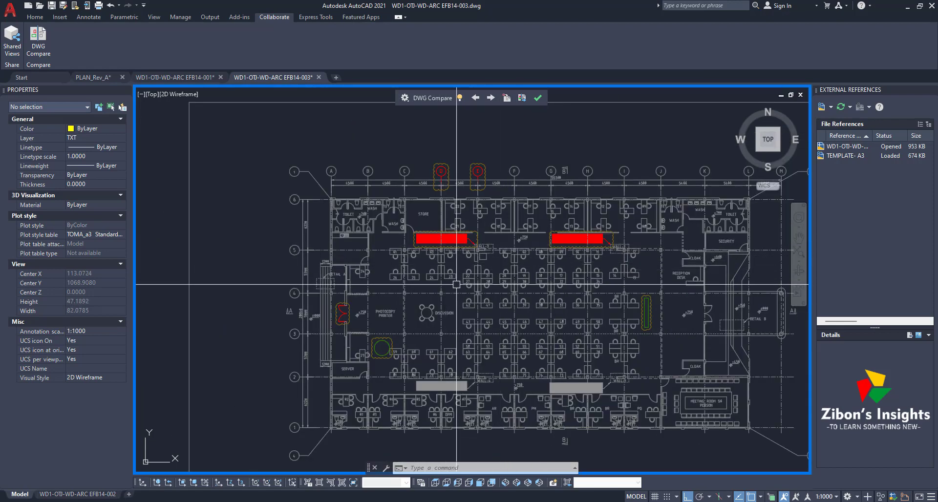
middle_drag(456, 285, 418, 260)
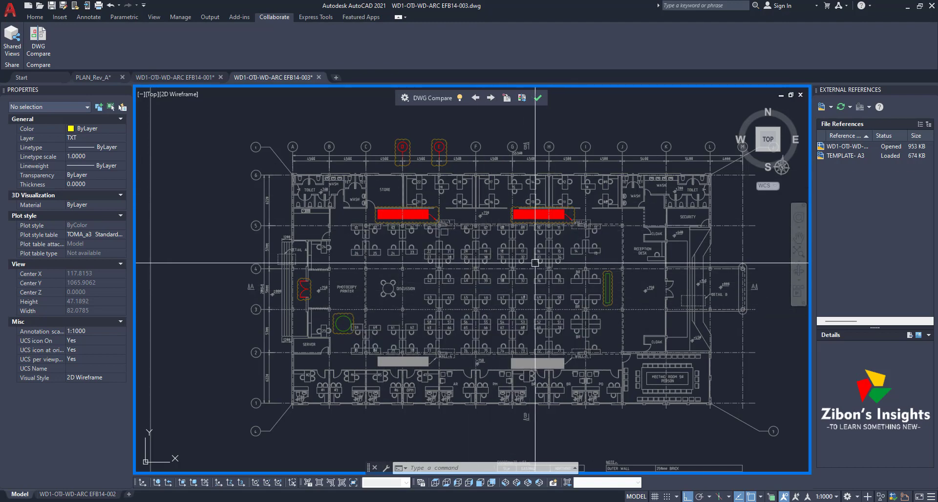
middle_drag(462, 286, 458, 288)
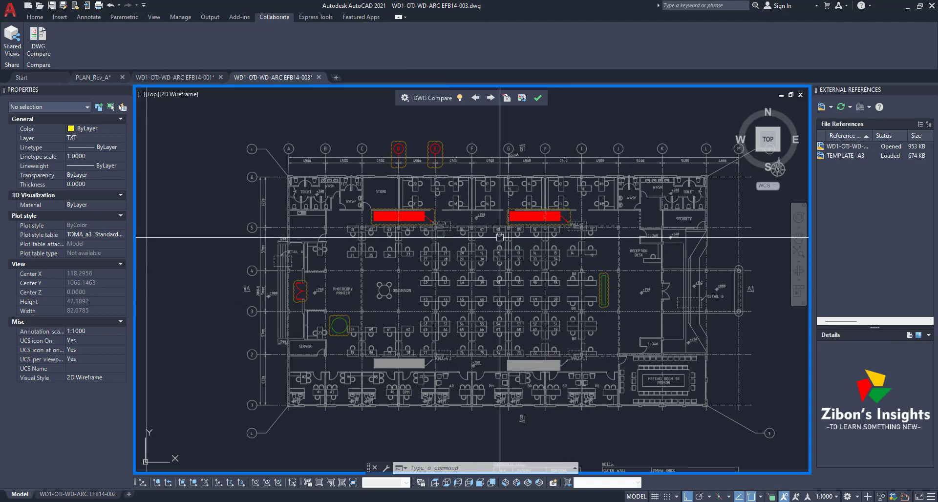